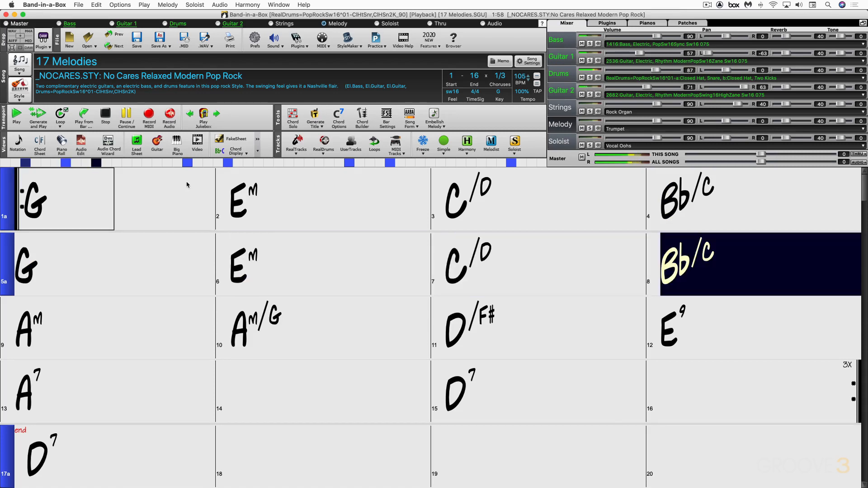
Stop playback and choose Melodist 8 *Pop 16ths Phil C in the chord and melody generator.
{"action": "key", "text": "Escape"}
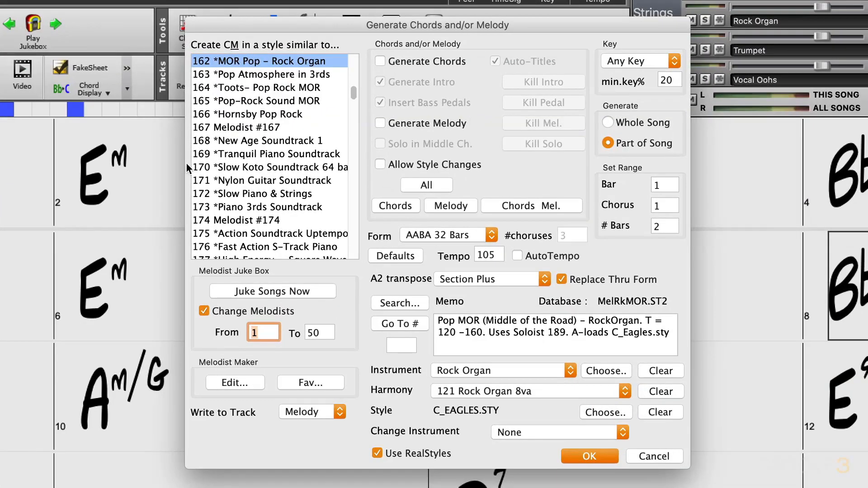
{"action": "left_click_drag", "start_coordinate": [354, 94], "coordinate": [355, 64]}
{"action": "left_click", "coordinate": [269, 106]}
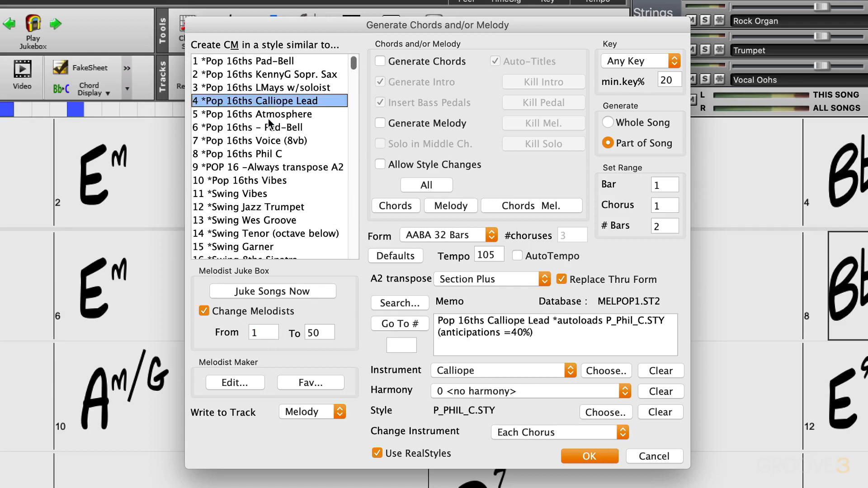
{"action": "left_click", "coordinate": [271, 116]}
{"action": "left_click", "coordinate": [262, 151]}
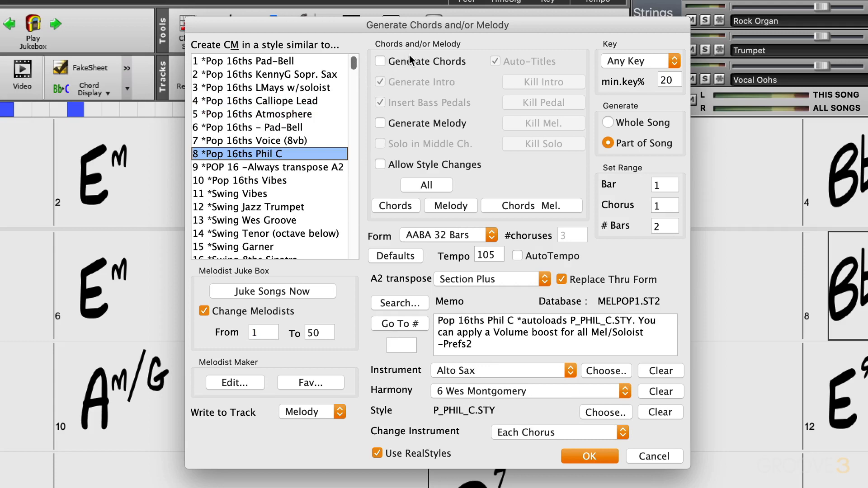
Set the generator to create only a melody, with chord generation and style changes switched off.
{"action": "left_click", "coordinate": [381, 62]}
{"action": "left_click", "coordinate": [380, 123]}
{"action": "left_click", "coordinate": [380, 165]}
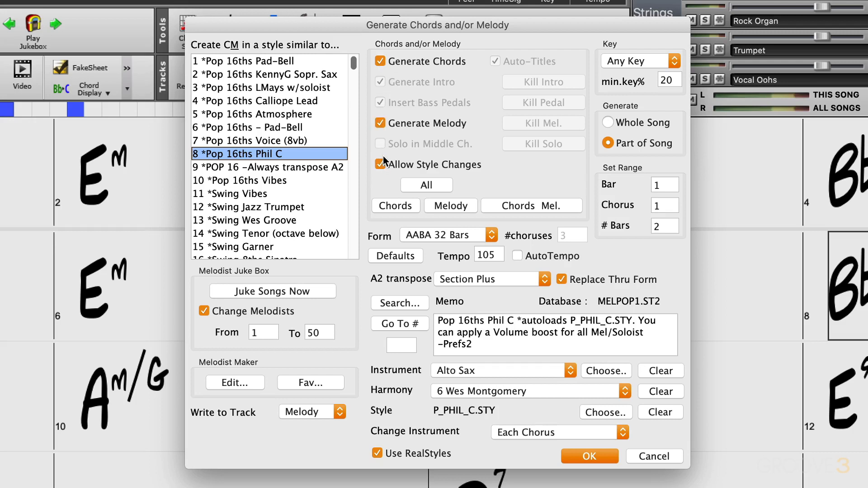
{"action": "left_click", "coordinate": [435, 185]}
{"action": "left_click", "coordinate": [450, 206]}
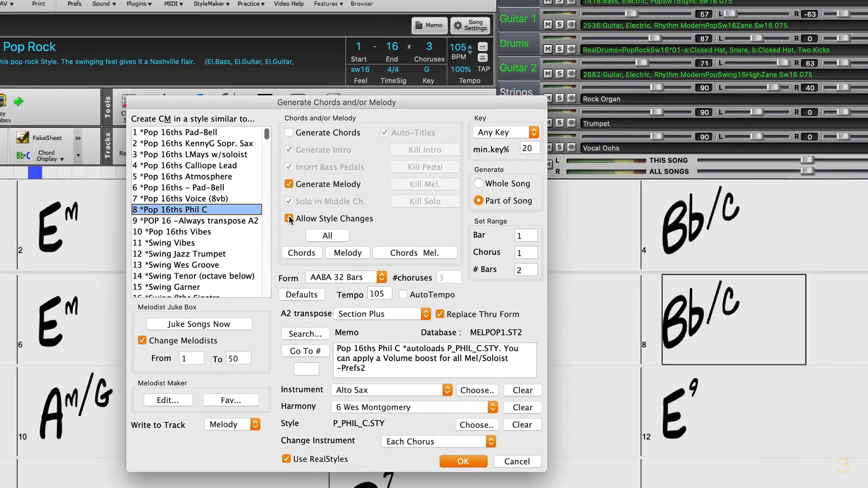
{"action": "left_click", "coordinate": [380, 164]}
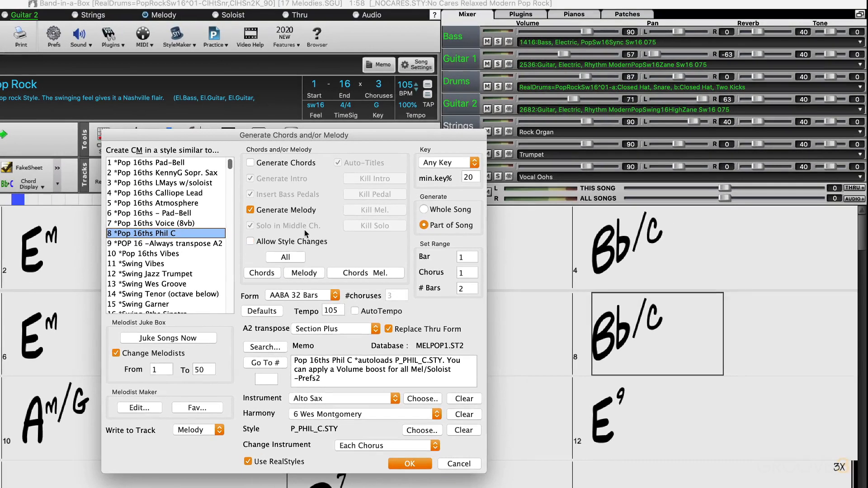
Set the melody's form to No Form and its key to G.
{"action": "left_click_drag", "start_coordinate": [454, 137], "coordinate": [410, 135]}
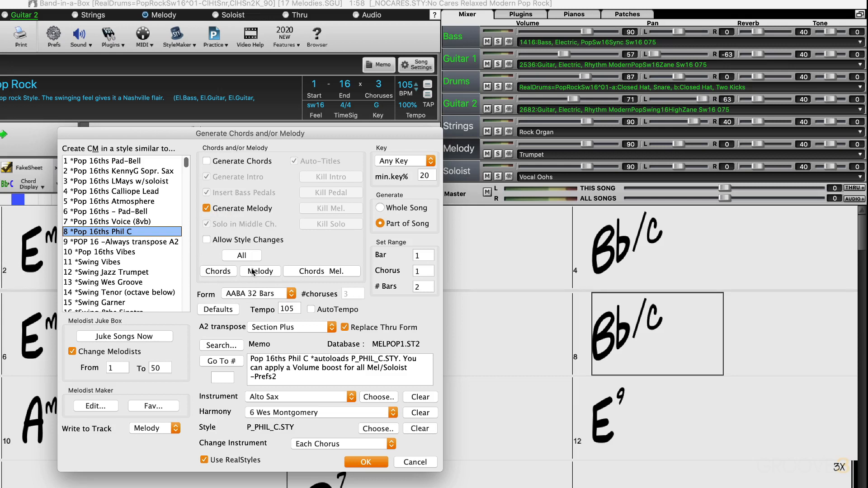
{"action": "left_click", "coordinate": [278, 295]}
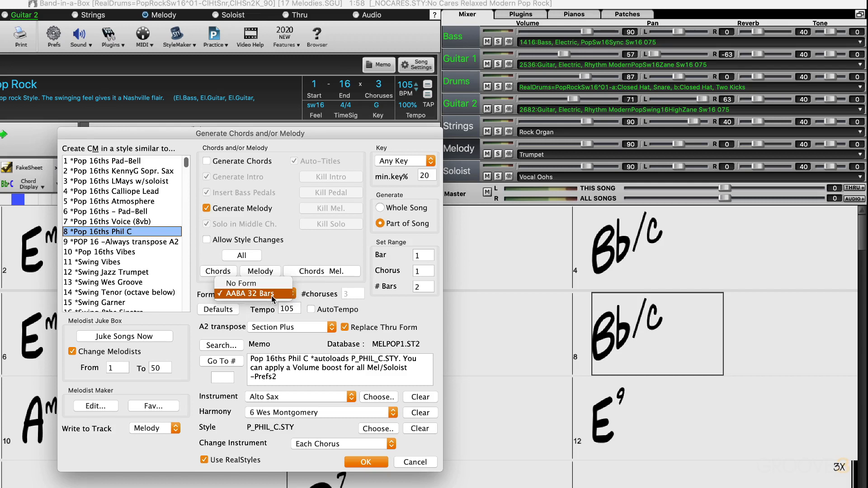
{"action": "left_click", "coordinate": [251, 284]}
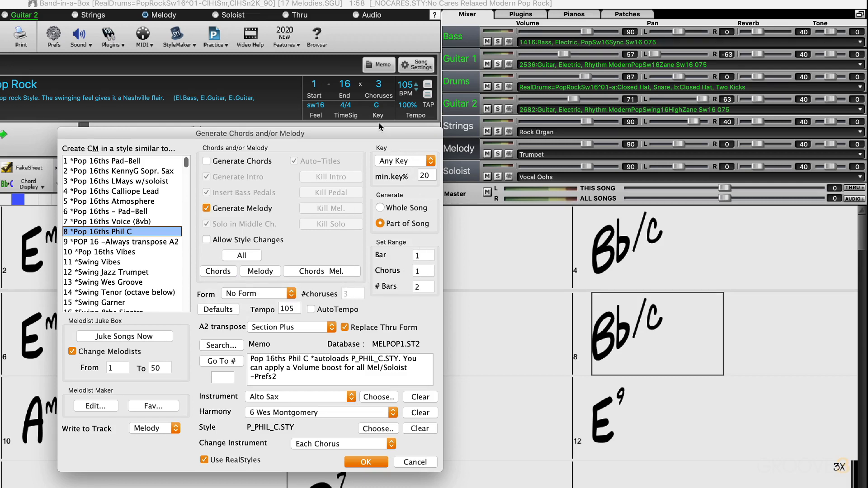
{"action": "left_click", "coordinate": [406, 161]}
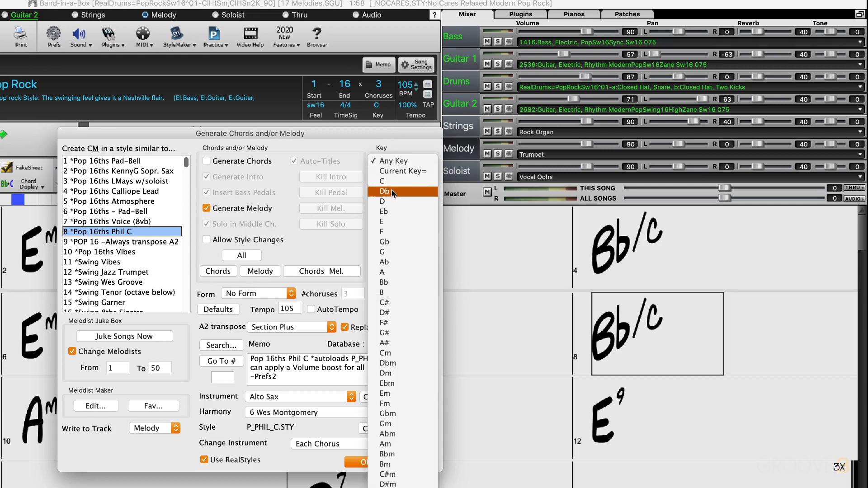
{"action": "left_click", "coordinate": [384, 252]}
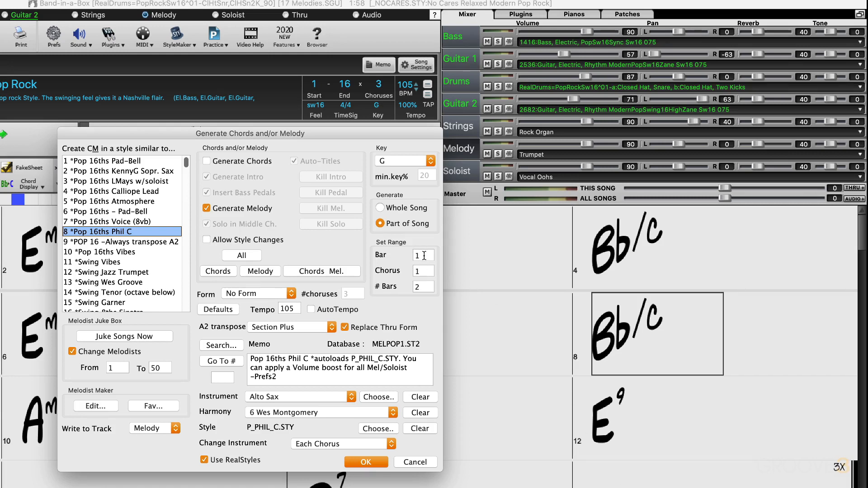
Set the generation range to 16 bars and A2 transpose to None.
{"action": "double_click", "coordinate": [423, 287]}
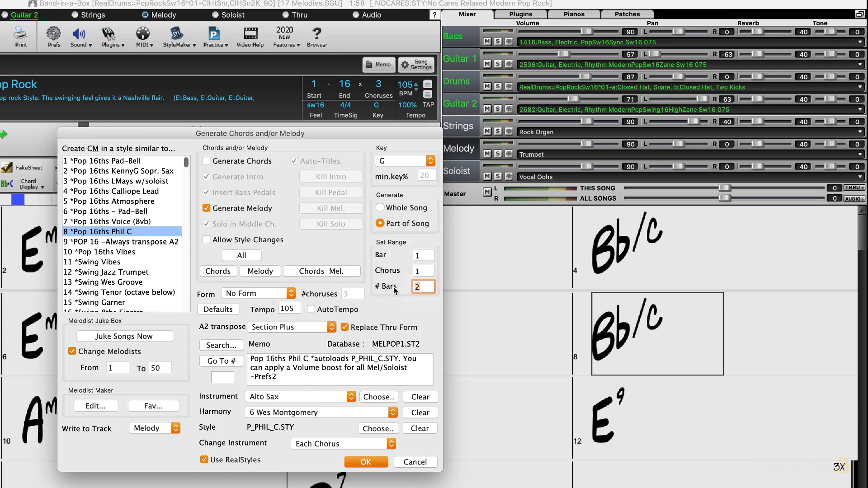
{"action": "type", "text": "16"}
{"action": "left_click", "coordinate": [276, 326]}
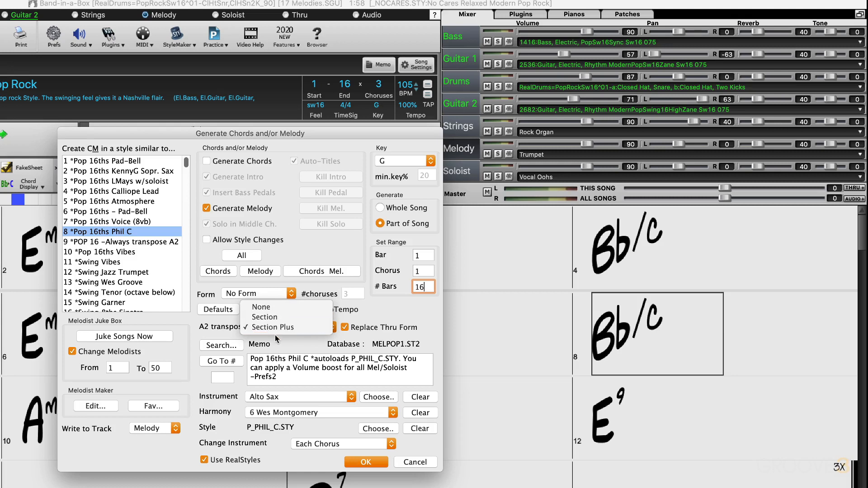
{"action": "left_click", "coordinate": [262, 308]}
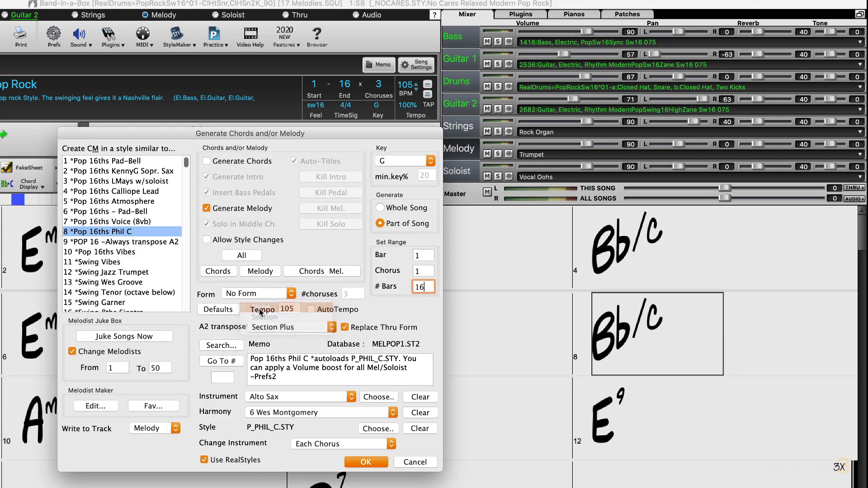
Search the Melodist names, starting with "rock", and refine the search to select 34 *Rock Organ (8va in Octaves).
{"action": "left_click", "coordinate": [226, 344]}
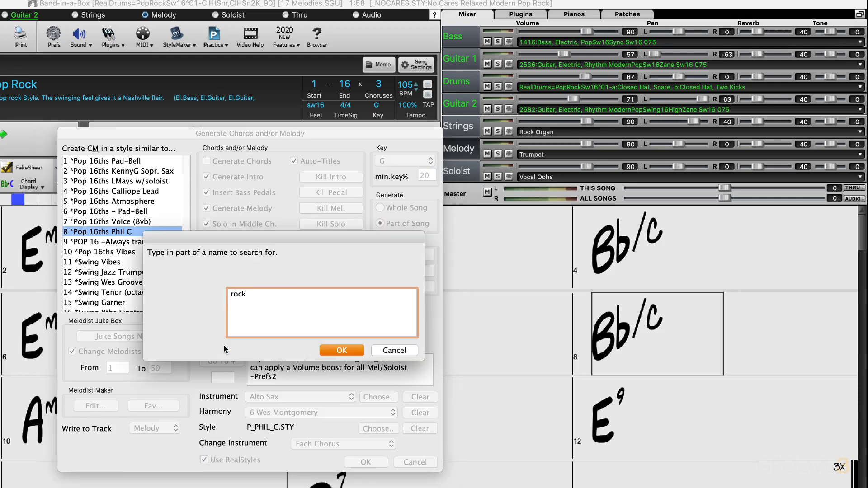
{"action": "left_click_drag", "start_coordinate": [248, 291], "coordinate": [218, 291]}
{"action": "left_click", "coordinate": [248, 293]}
{"action": "left_click", "coordinate": [341, 350]}
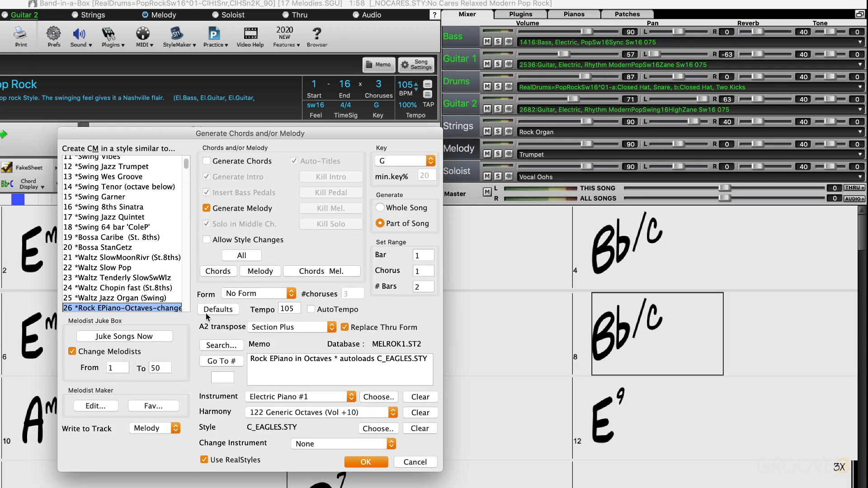
{"action": "left_click", "coordinate": [223, 346]}
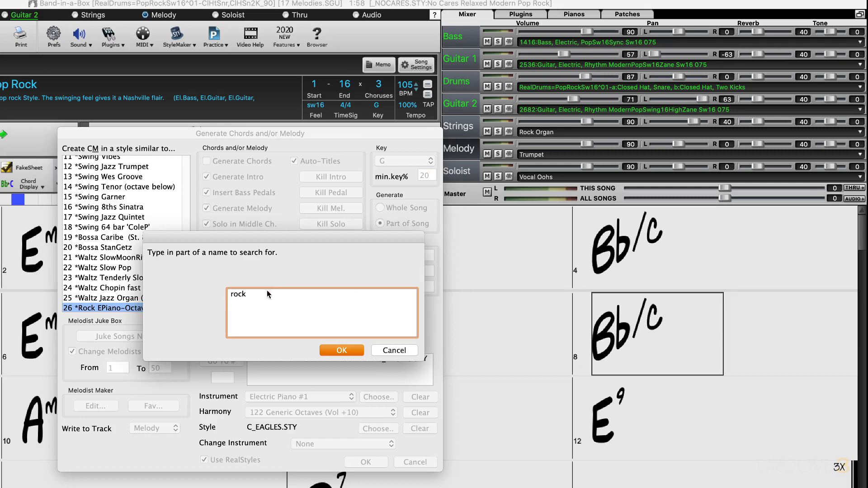
{"action": "type", "text": "organ"}
{"action": "left_click", "coordinate": [349, 352]}
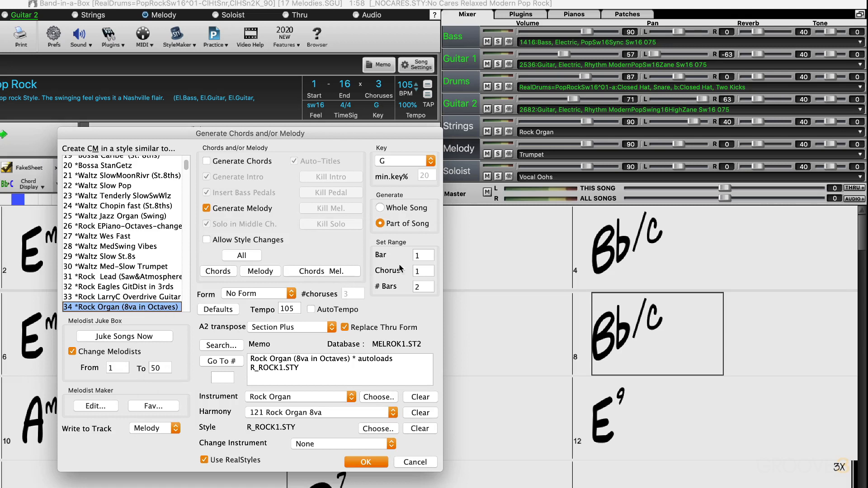
Set the number of bars for the Rock Organ melody to 16 and keep Change Instrument at None.
{"action": "left_click", "coordinate": [419, 286]}
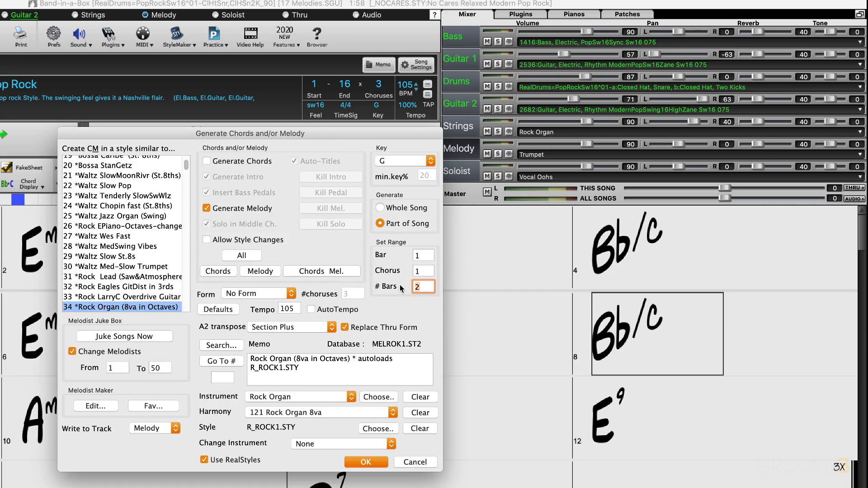
{"action": "type", "text": "16"}
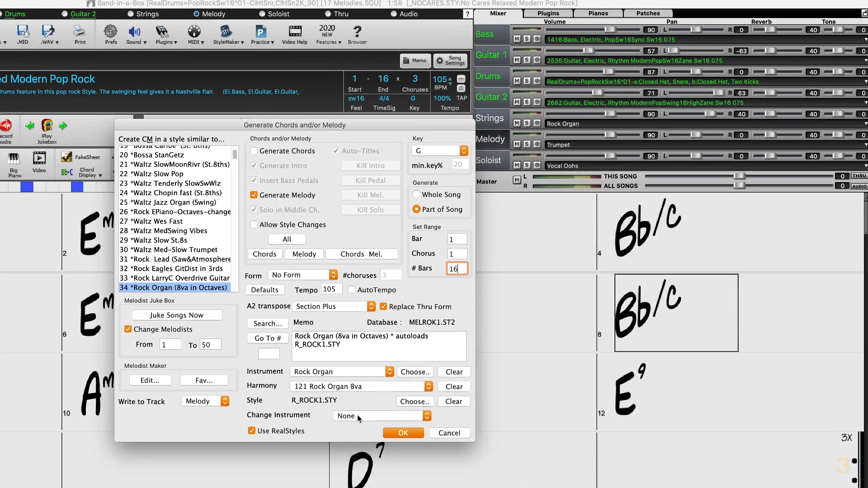
{"action": "left_click", "coordinate": [319, 445]}
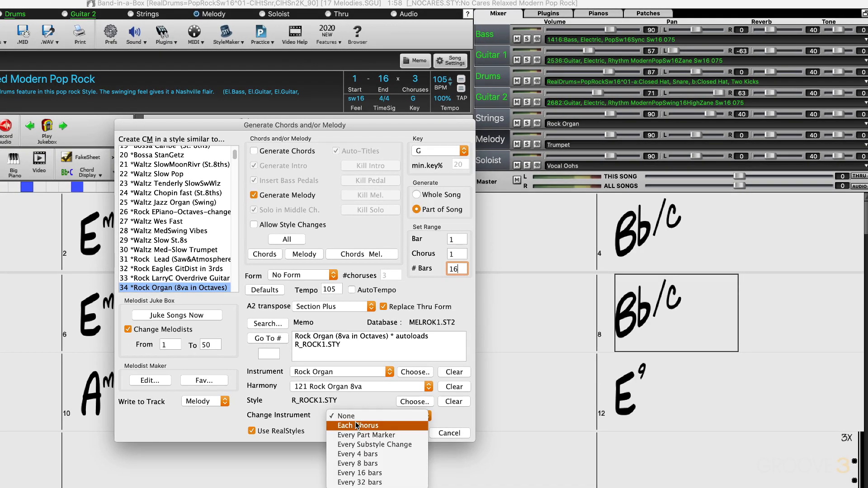
{"action": "left_click", "coordinate": [357, 426]}
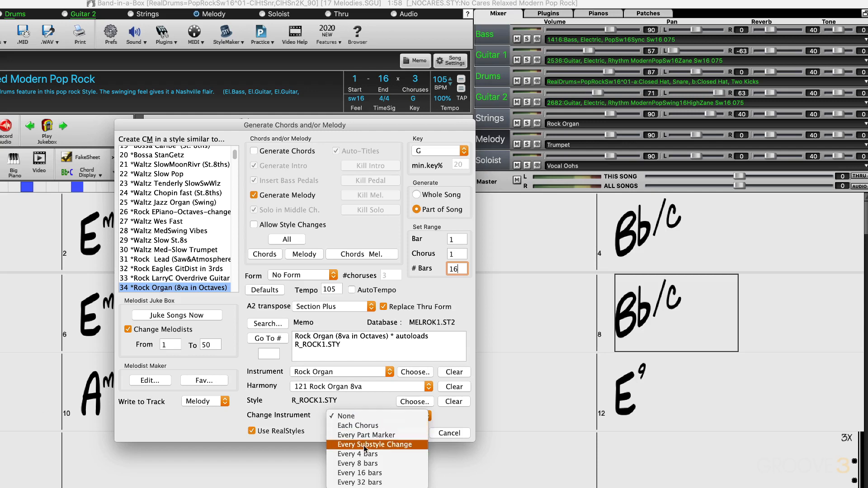
{"action": "left_click", "coordinate": [352, 417]}
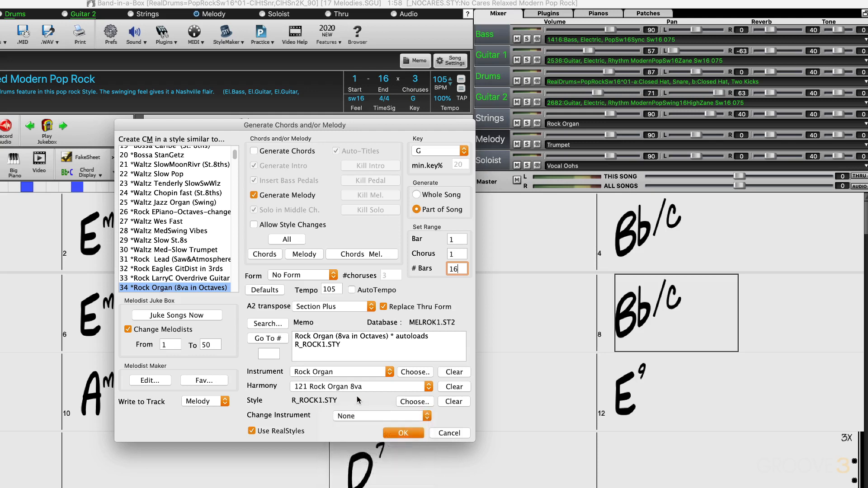
Toggle the RealStyles option and generate the Rock Organ melody onto the Melody track.
{"action": "left_click", "coordinate": [252, 431]}
{"action": "left_click", "coordinate": [209, 402]}
{"action": "left_click", "coordinate": [200, 435]}
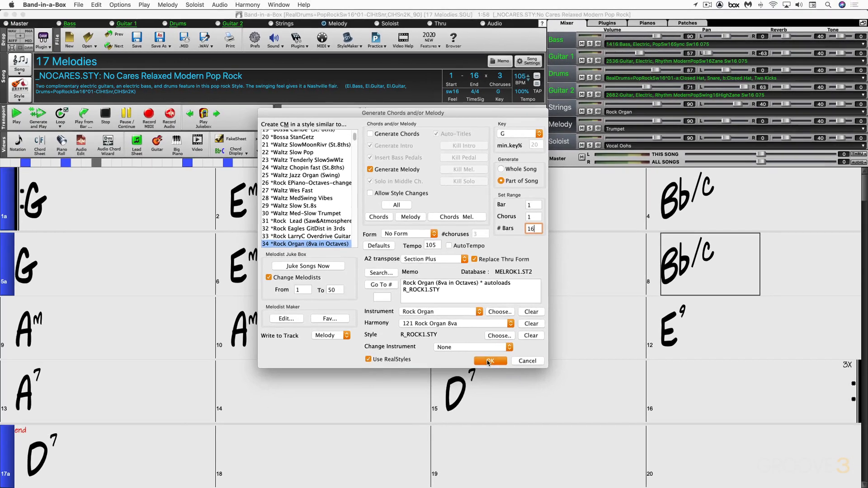
{"action": "left_click", "coordinate": [403, 432]}
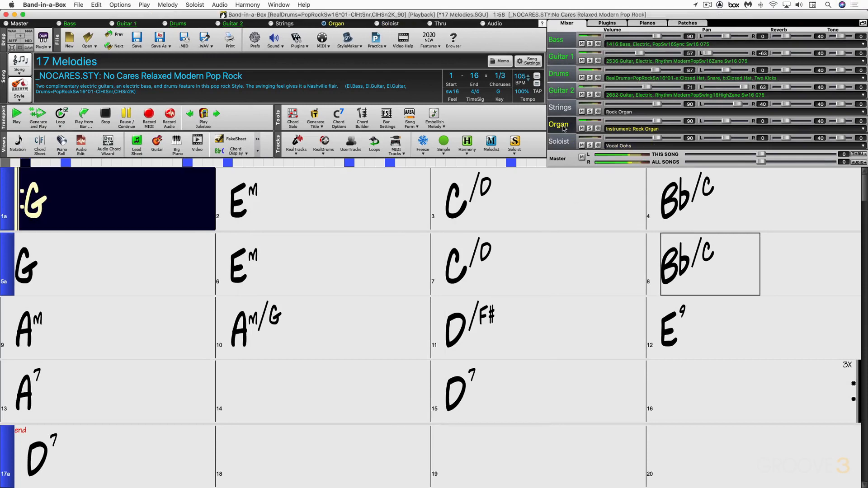
Raise the Organ melody track's volume to 104 and stop playback.
{"action": "left_click_drag", "start_coordinate": [658, 122], "coordinate": [664, 123]}
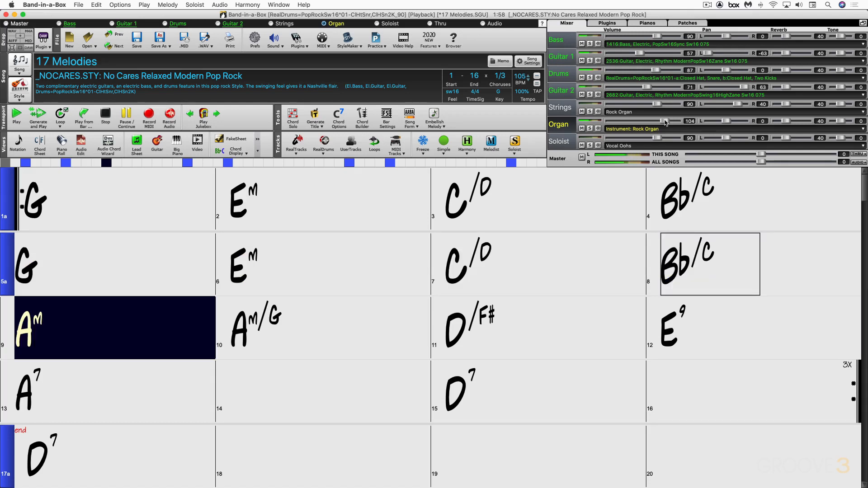
{"action": "key", "text": "Escape"}
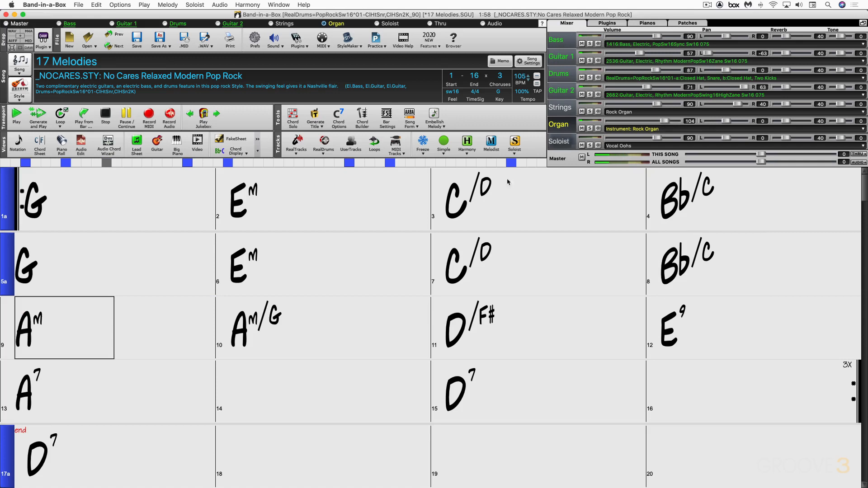
Select bars 7 and 8 in the chord sheet and open the melody generator for that range.
{"action": "left_click", "coordinate": [516, 286]}
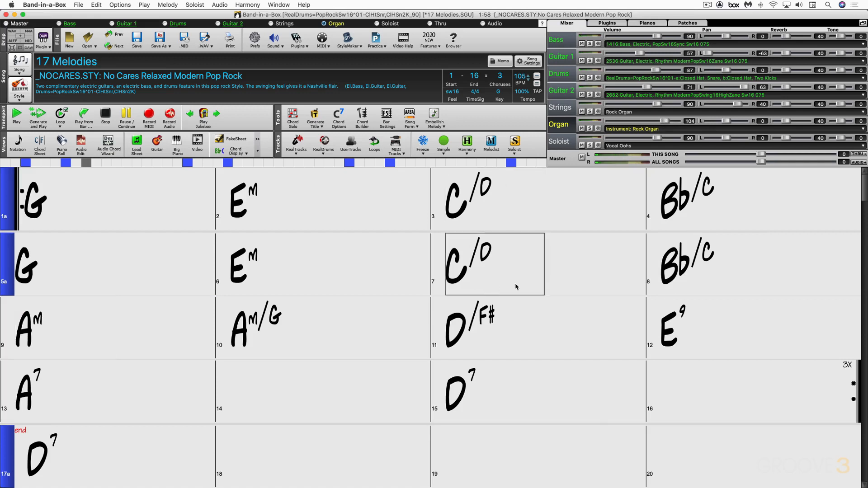
{"action": "left_click_drag", "start_coordinate": [517, 287], "coordinate": [737, 277]}
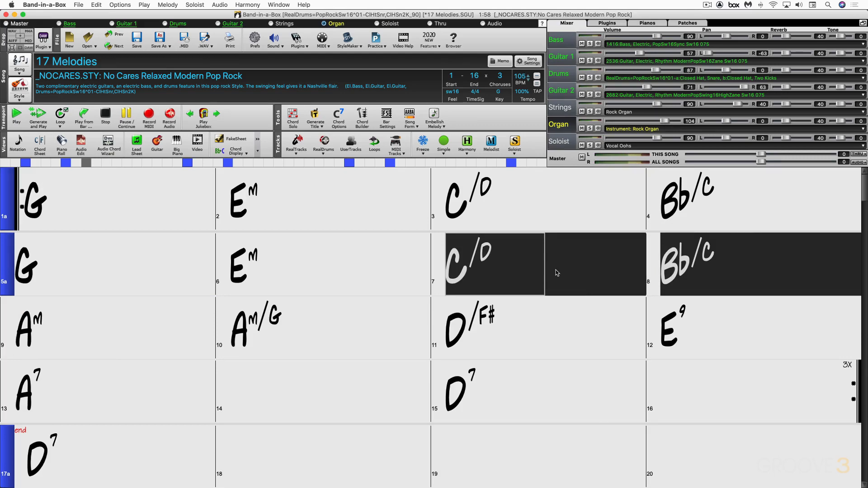
{"action": "key", "text": "shift+F5"}
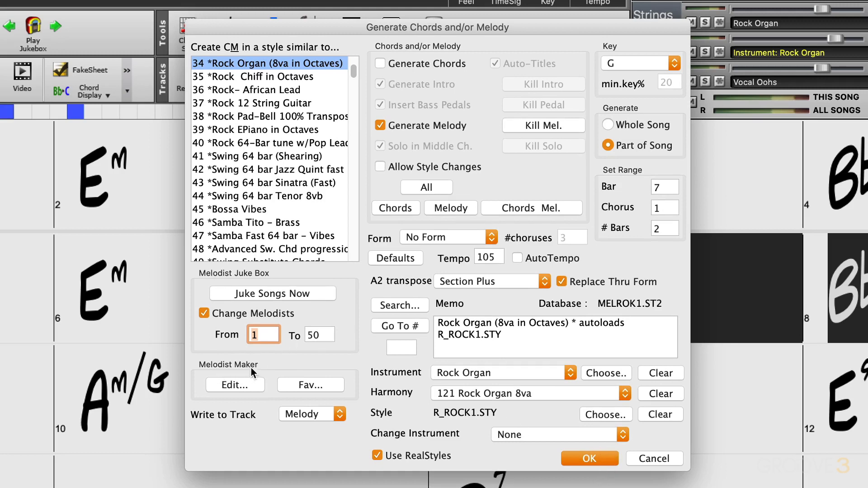
Open the Rock Organ Melodist for editing and set its Melodist type to Even 16th notes.
{"action": "left_click", "coordinate": [236, 385]}
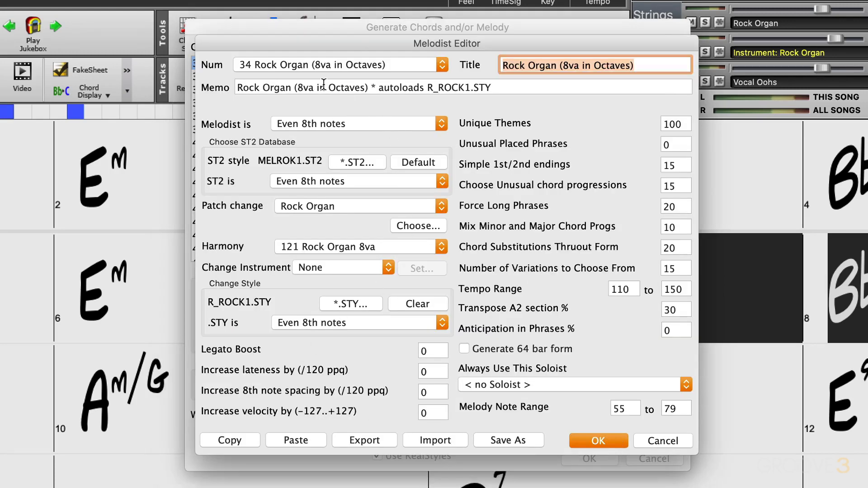
{"action": "left_click", "coordinate": [375, 125]}
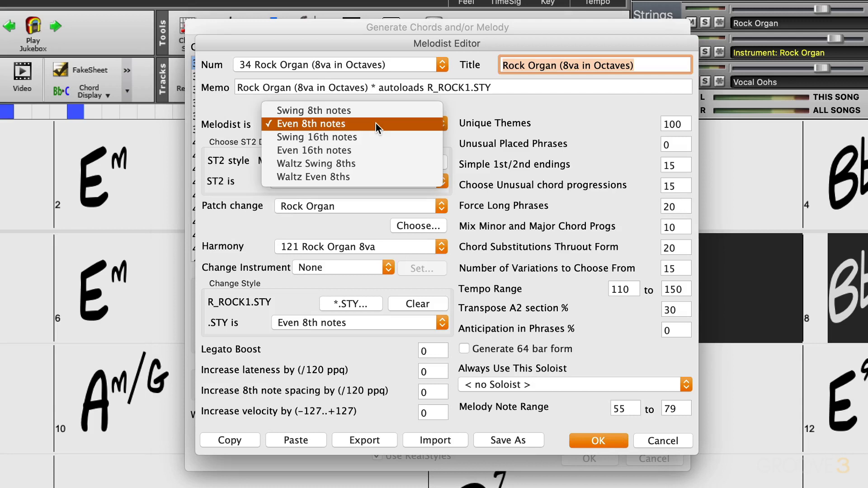
{"action": "left_click", "coordinate": [356, 149]}
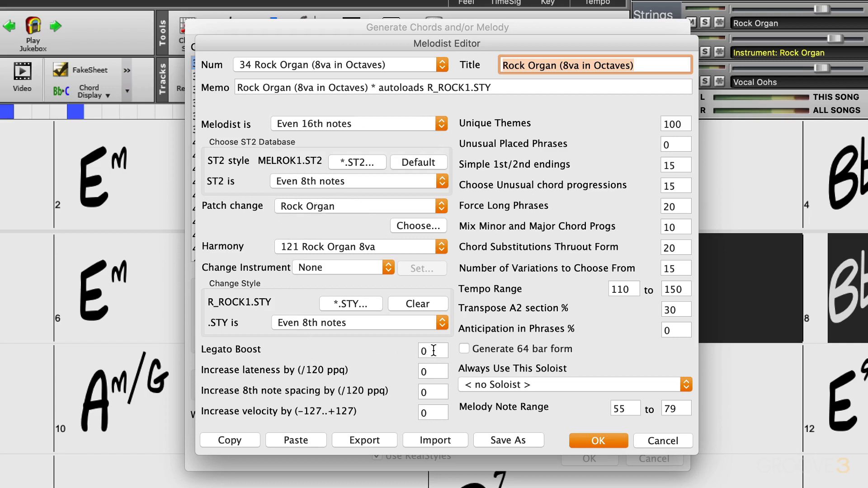
Set the Melodist's lateness increase to 2, 8th note spacing increase to 3 and velocity increase to 15.
{"action": "left_click", "coordinate": [430, 370]}
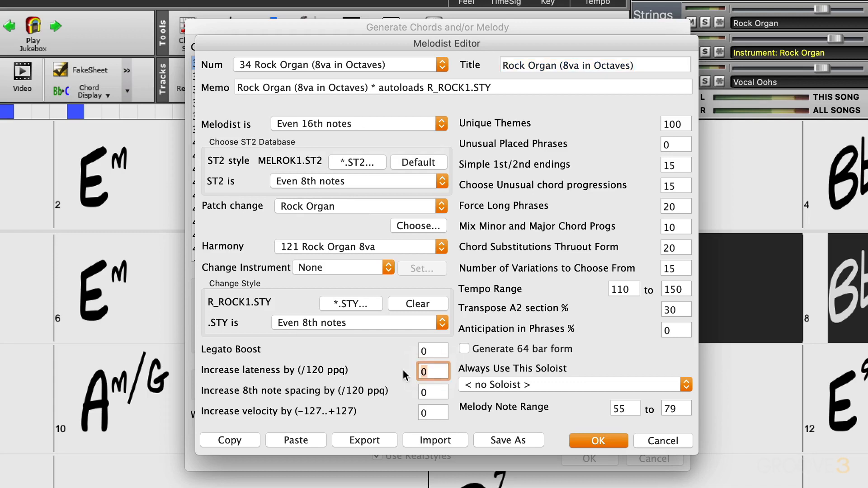
{"action": "type", "text": "2"}
{"action": "left_click", "coordinate": [429, 391]}
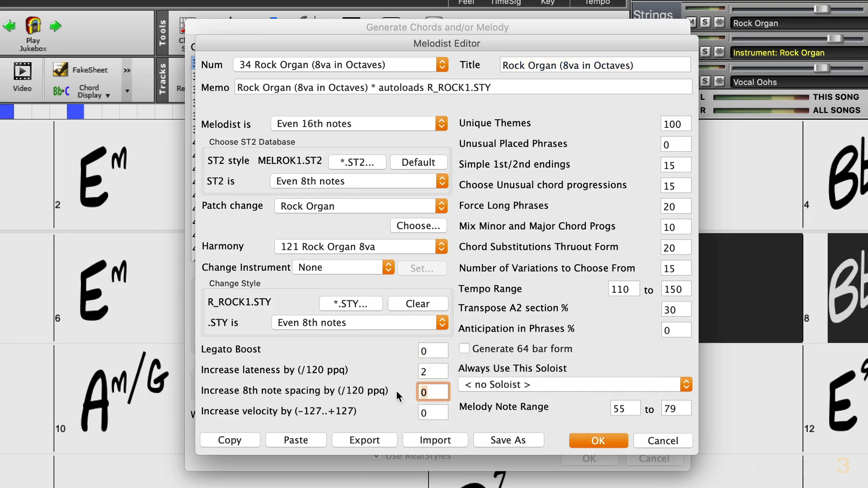
{"action": "type", "text": "3"}
{"action": "key", "text": "Tab"}
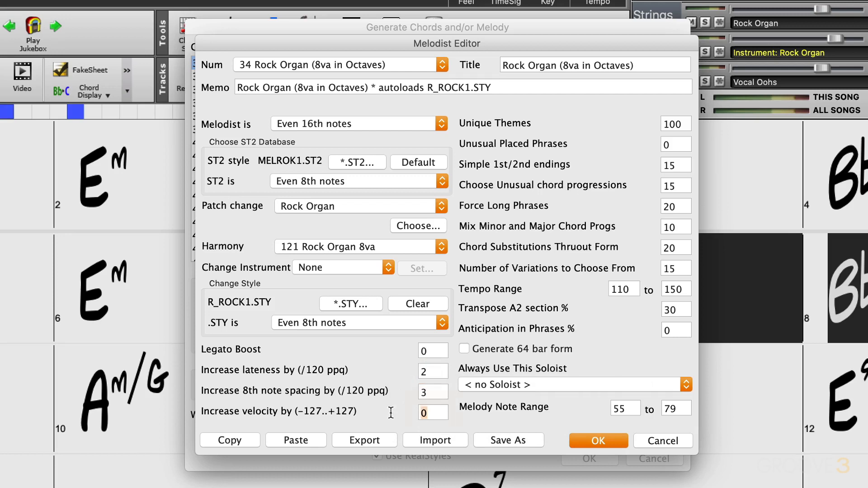
{"action": "key", "text": "BackSpace"}
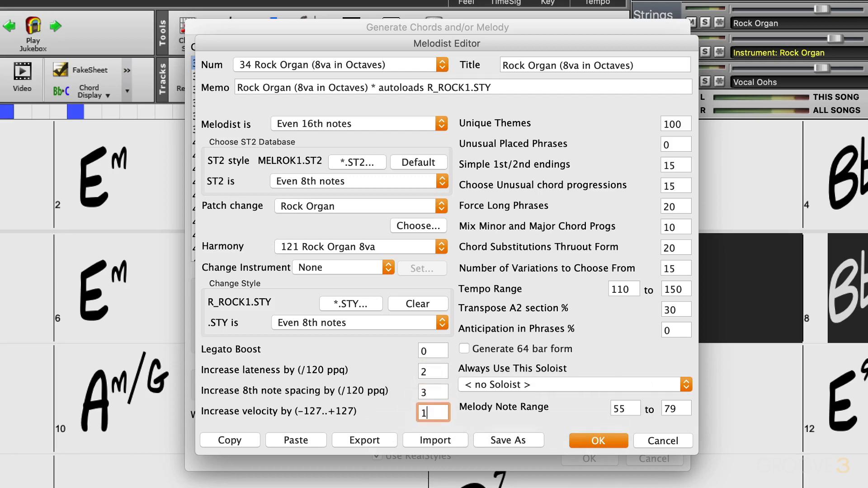
{"action": "type", "text": "15"}
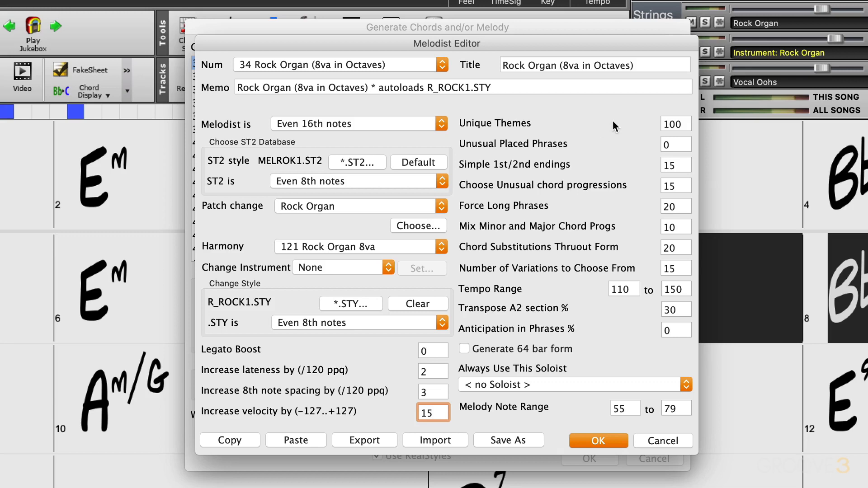
Apply the Melodist edits, regenerate the melody for bars 7 and 8, and stop the playback.
{"action": "left_click", "coordinate": [606, 441]}
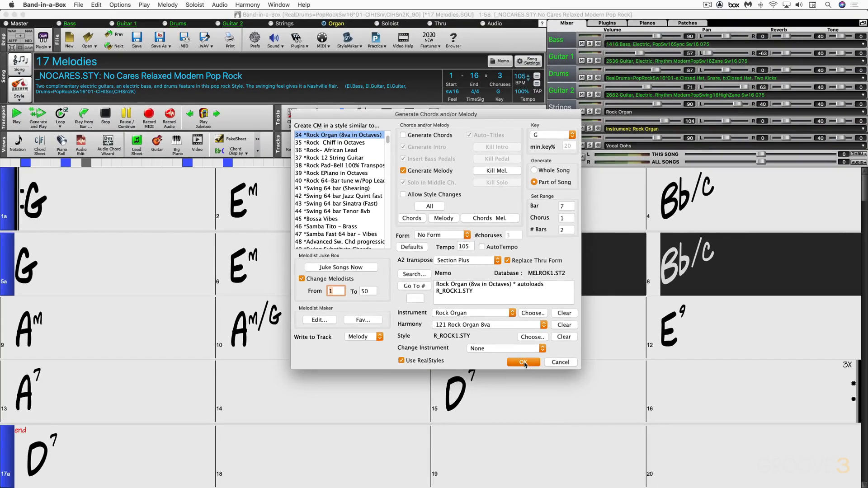
{"action": "left_click", "coordinate": [593, 456]}
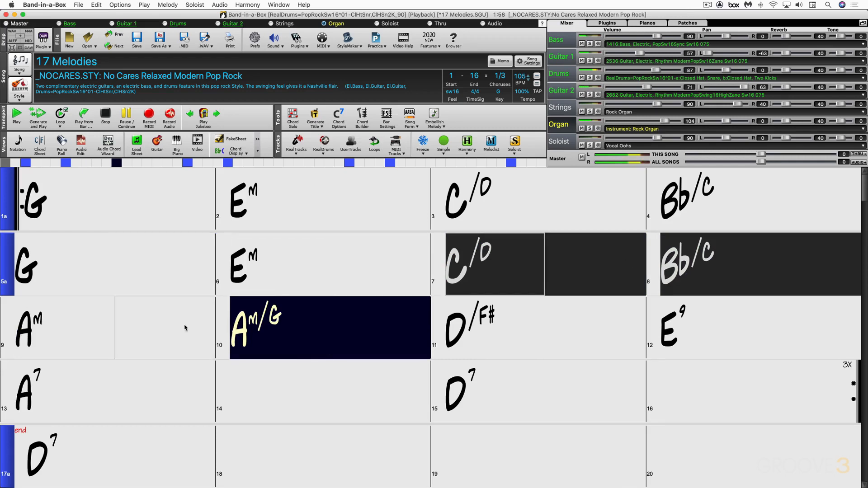
{"action": "key", "text": "Escape"}
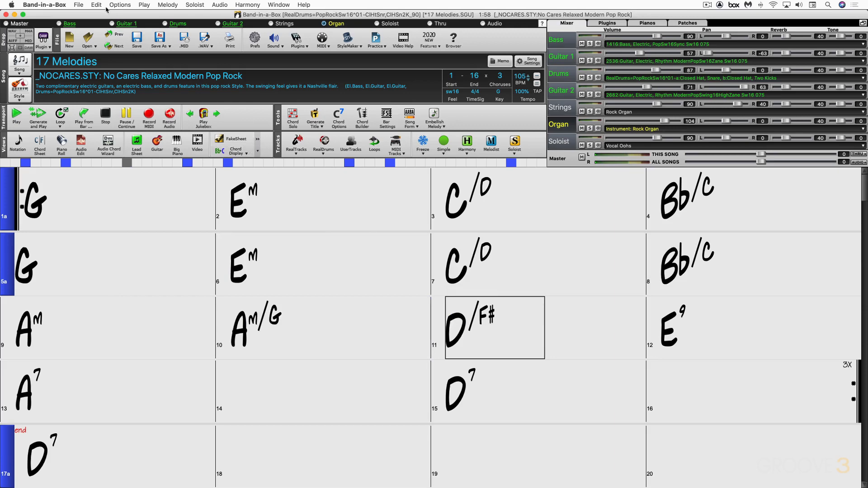
Save the song with its melody and start a new blank song.
{"action": "left_click", "coordinate": [78, 5]}
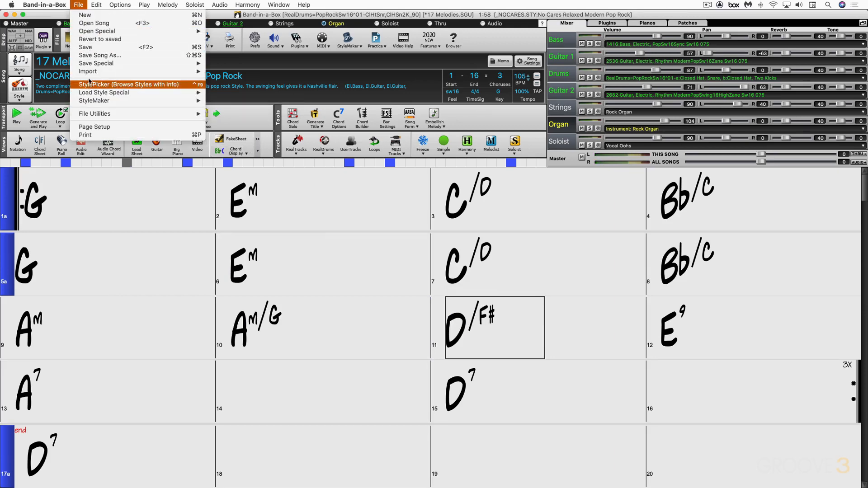
{"action": "left_click", "coordinate": [86, 47]}
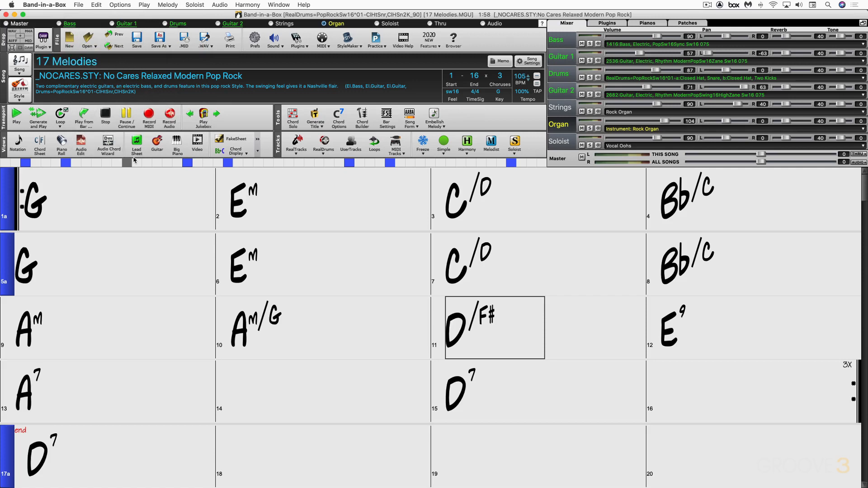
{"action": "left_click", "coordinate": [70, 38]}
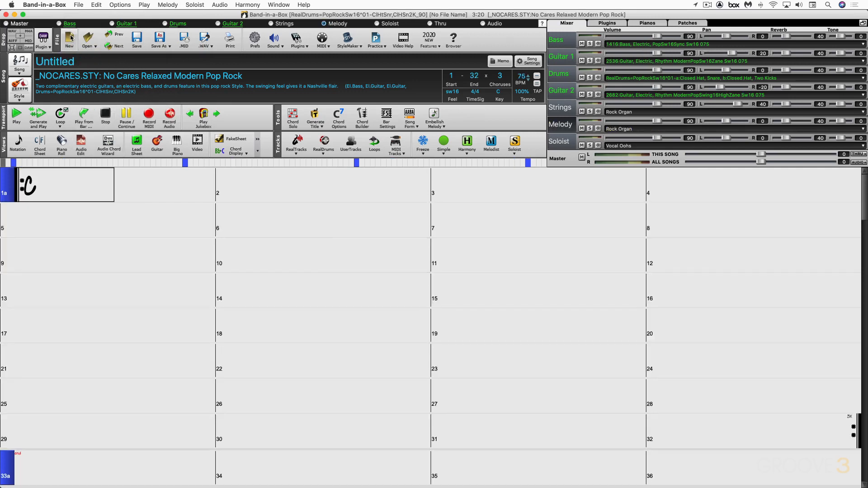
Set the Melodist to generate chords and melody for the whole song in the key of B, with style changes allowed.
{"action": "left_click", "coordinate": [488, 142]}
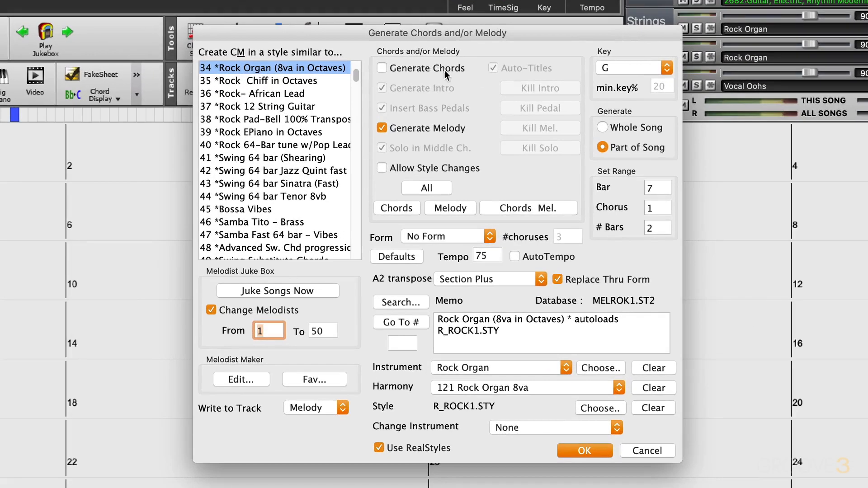
{"action": "left_click", "coordinate": [380, 69]}
{"action": "left_click", "coordinate": [419, 165]}
{"action": "left_click", "coordinate": [637, 68]}
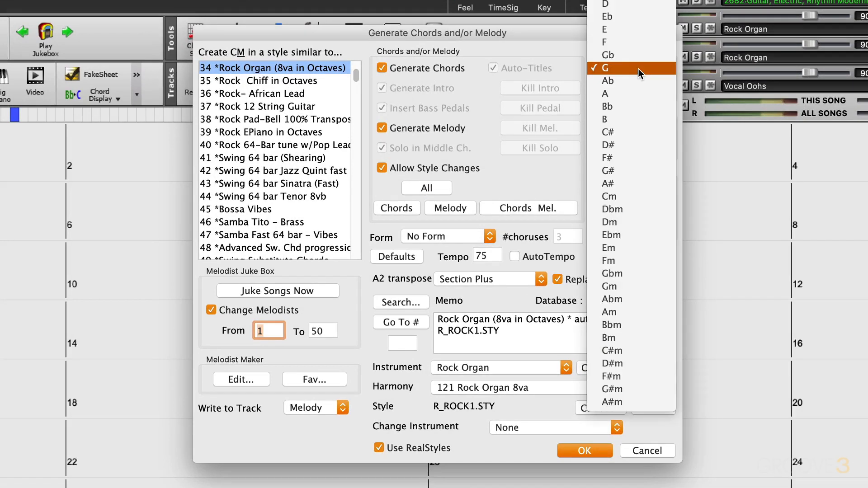
{"action": "left_click", "coordinate": [612, 119]}
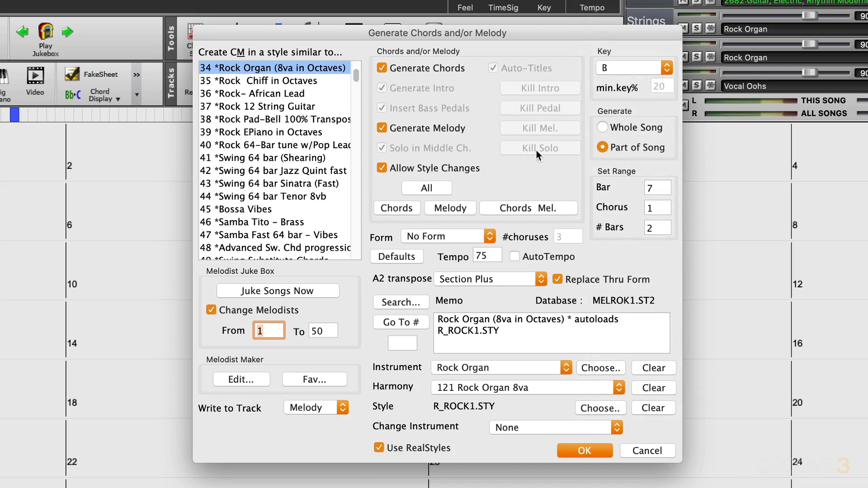
{"action": "left_click", "coordinate": [606, 128]}
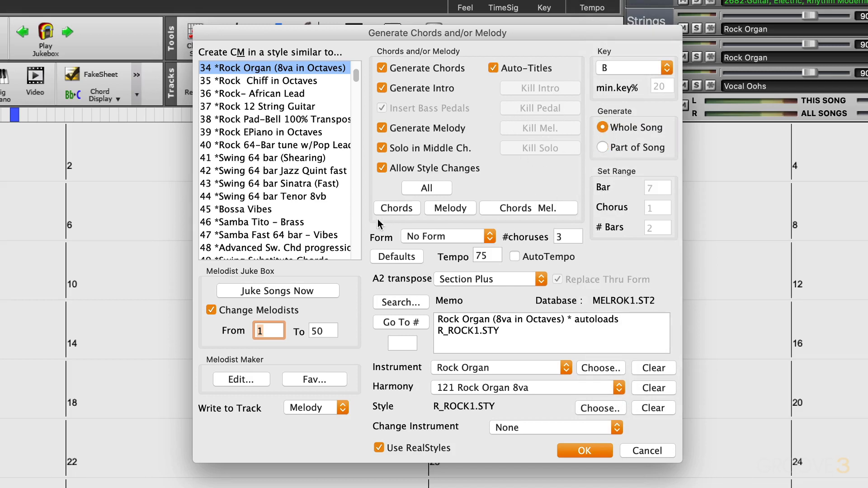
Set the song form to AABA 32 Bars with 4 choruses.
{"action": "left_click", "coordinate": [439, 237]}
{"action": "left_click", "coordinate": [427, 247]}
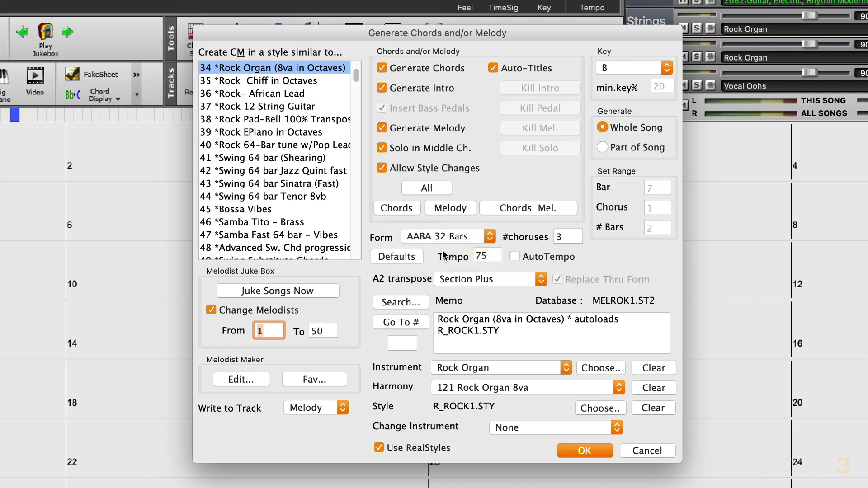
{"action": "double_click", "coordinate": [565, 238]}
{"action": "type", "text": "4"}
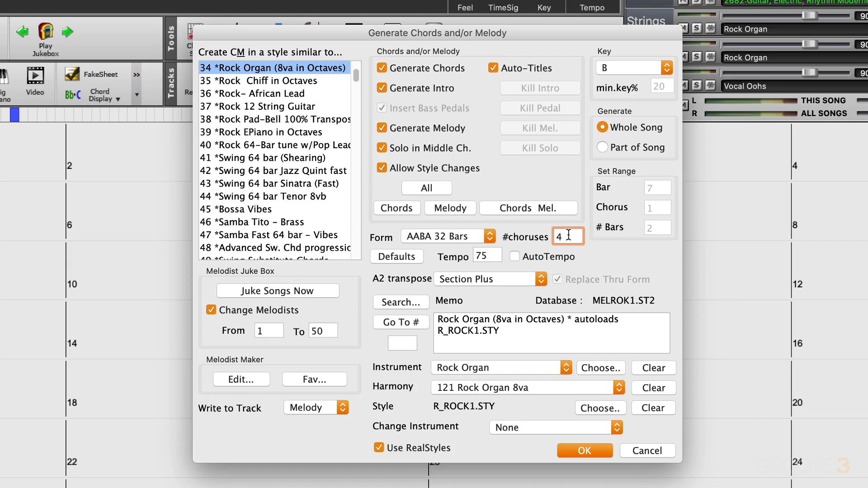
Turn AutoTempo off and set the tempo to 130, keeping the A2 transpose at Section Plus.
{"action": "key", "text": "Tab"}
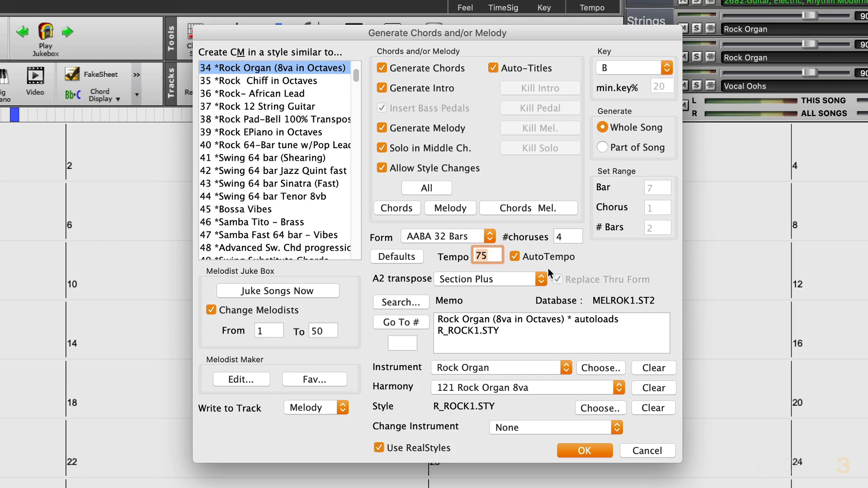
{"action": "left_click", "coordinate": [514, 257]}
{"action": "type", "text": "130"}
{"action": "left_click", "coordinate": [478, 278]}
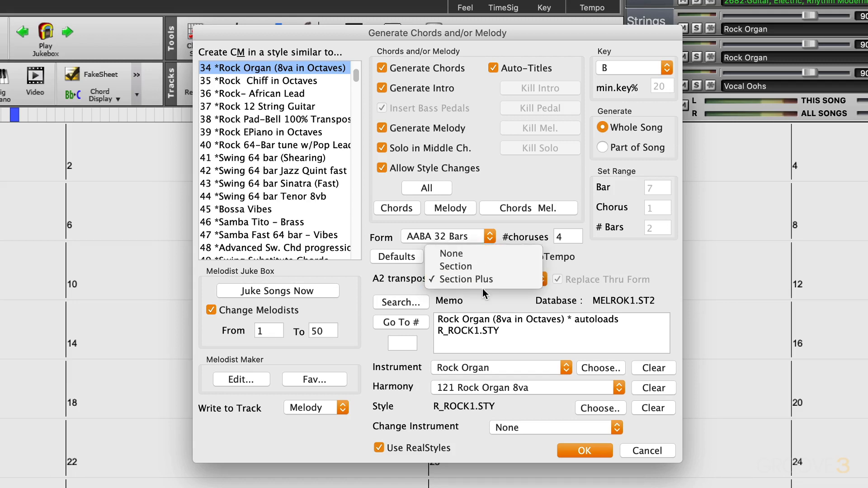
{"action": "left_click", "coordinate": [482, 293]}
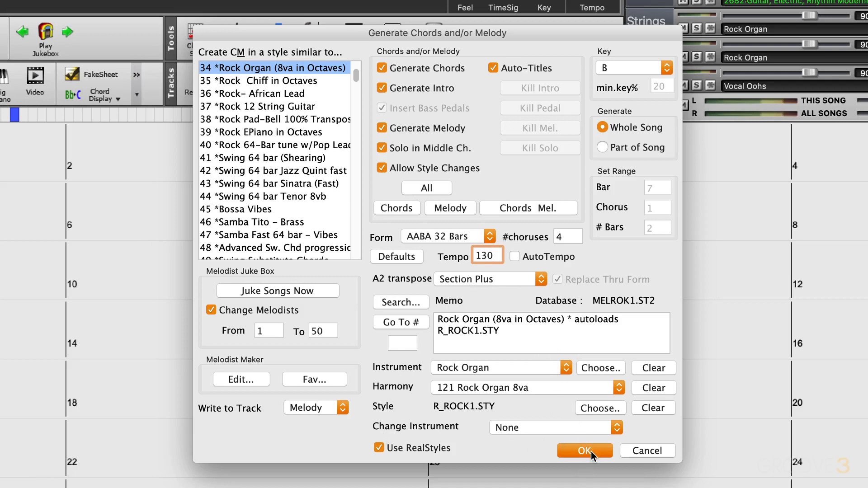
Set the instrument to change each chorus, generate the complete song, and stop its playback.
{"action": "left_click", "coordinate": [576, 430]}
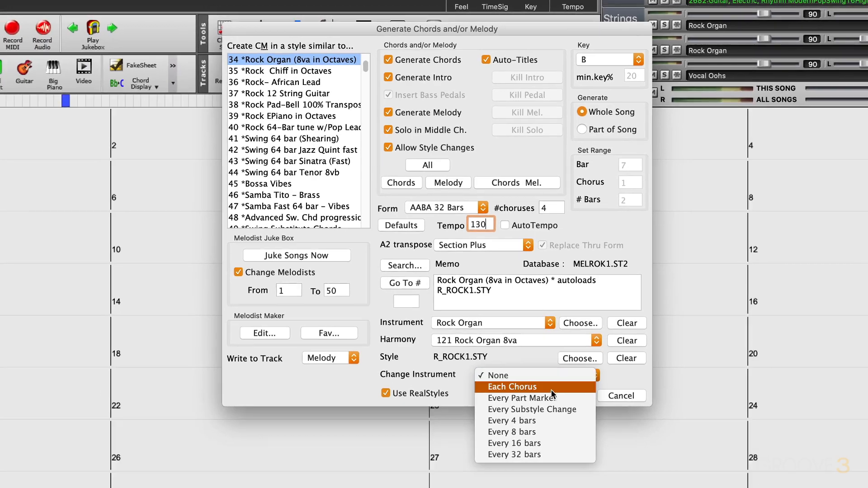
{"action": "left_click", "coordinate": [552, 389]}
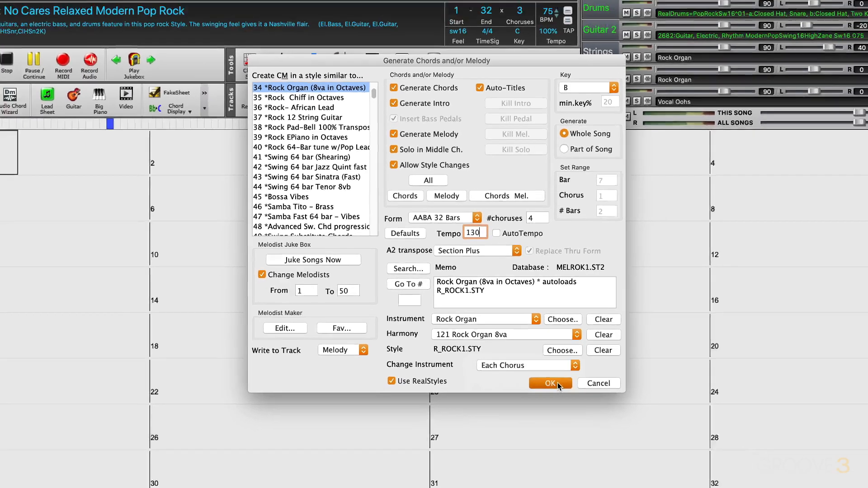
{"action": "left_click", "coordinate": [570, 396]}
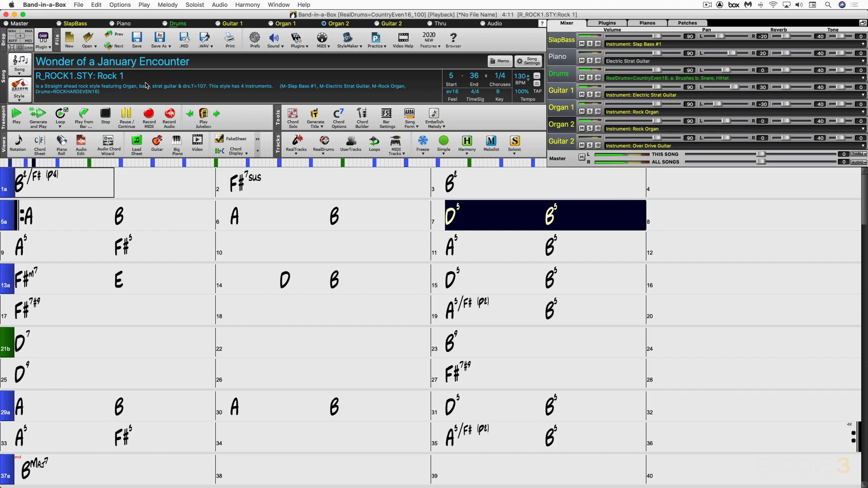
{"action": "key", "text": "Escape"}
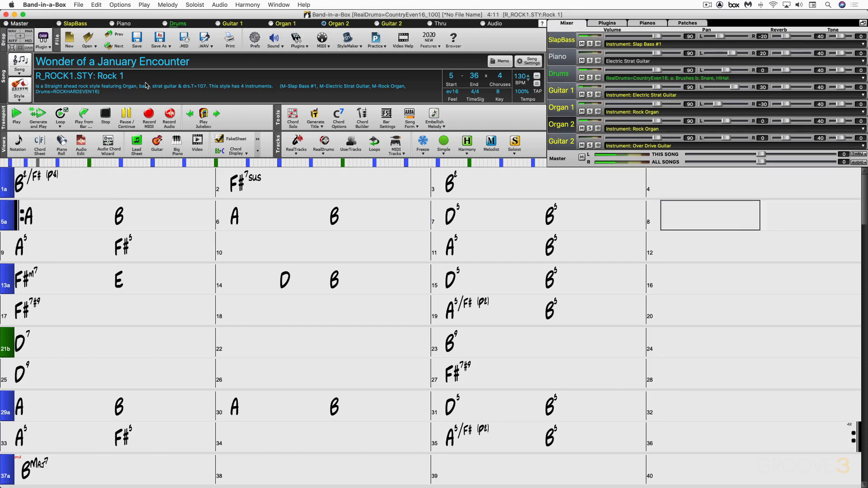
Remove the generated intro from the song using the Melodist's Kill Intro option and close the generator.
{"action": "key", "text": "shift+F5"}
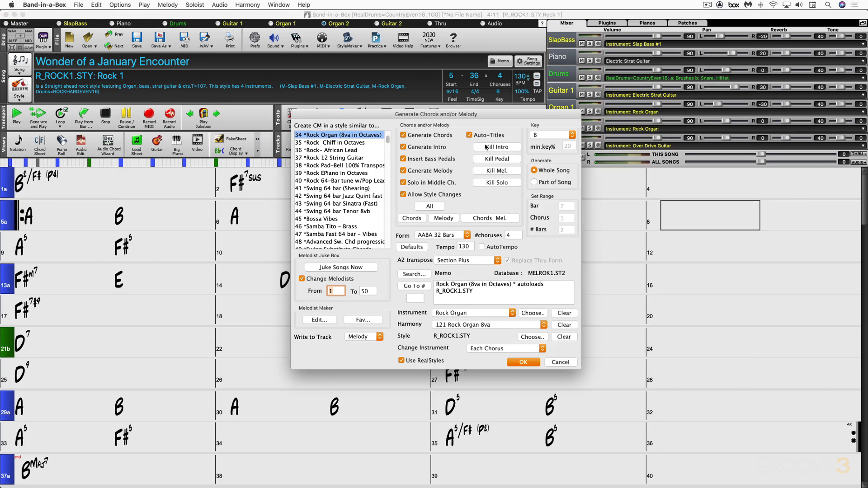
{"action": "left_click", "coordinate": [500, 147]}
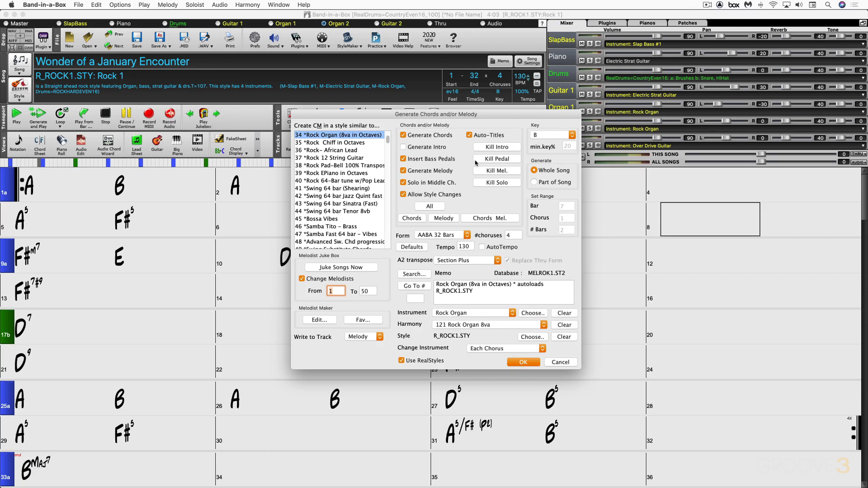
{"action": "left_click", "coordinate": [561, 362]}
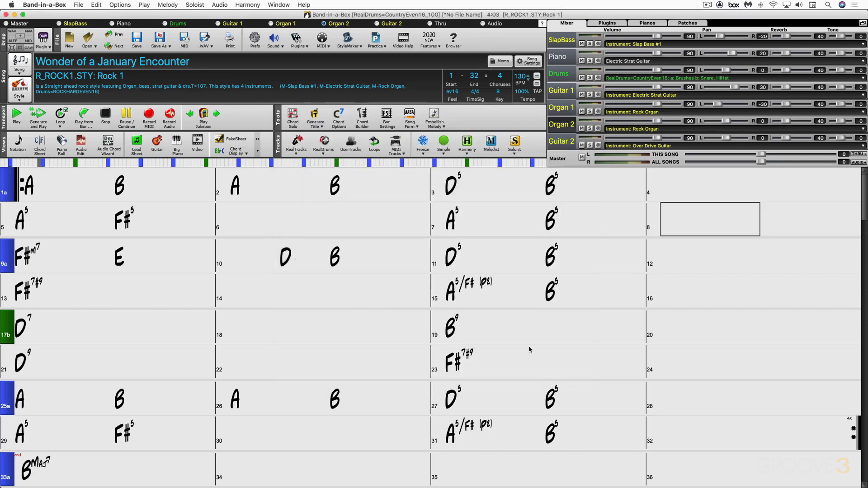
Play the song from bar 1 to hear its start without the intro, and stop playback.
{"action": "left_click", "coordinate": [56, 179]}
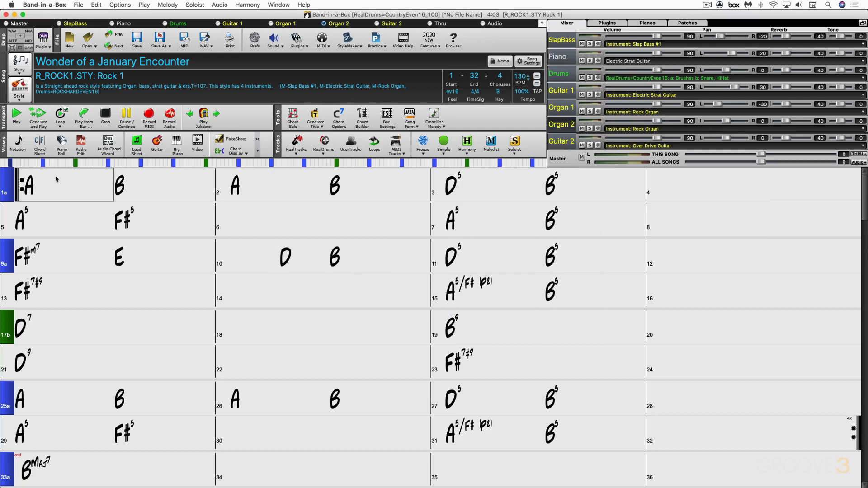
{"action": "key", "text": "space"}
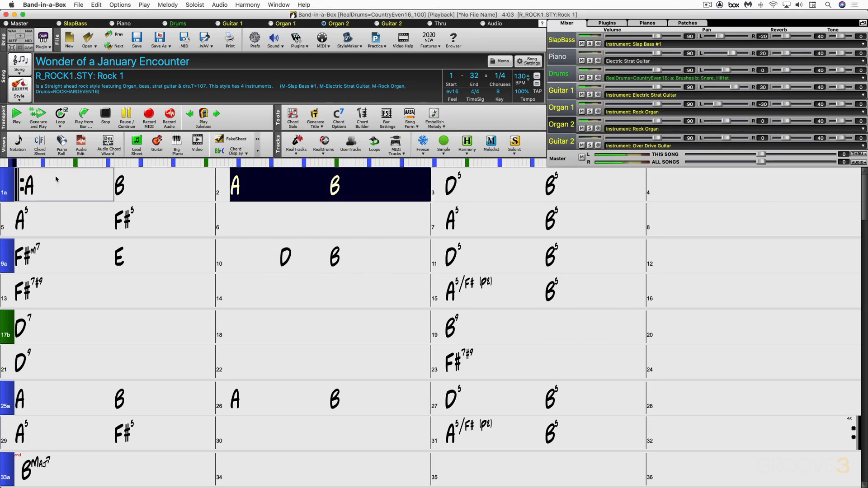
{"action": "key", "text": "space"}
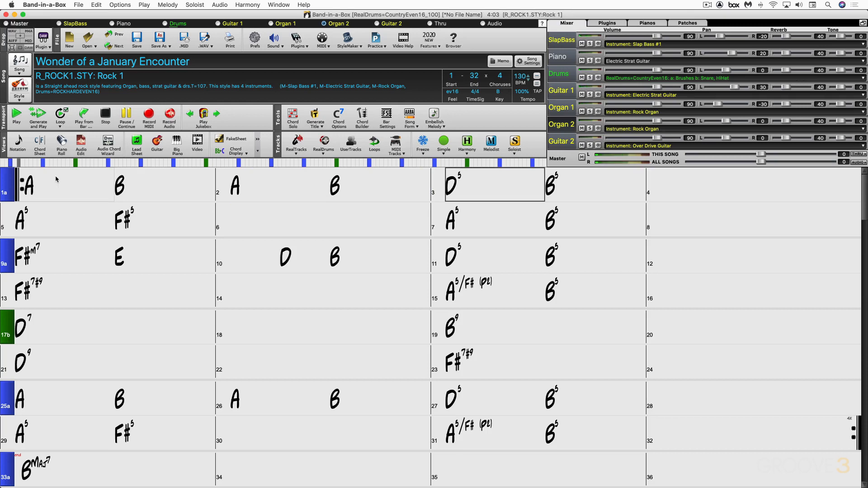
Remove the generated melody from the song using the Melodist's Kill Melody option and close the generator.
{"action": "key", "text": "shift+F5"}
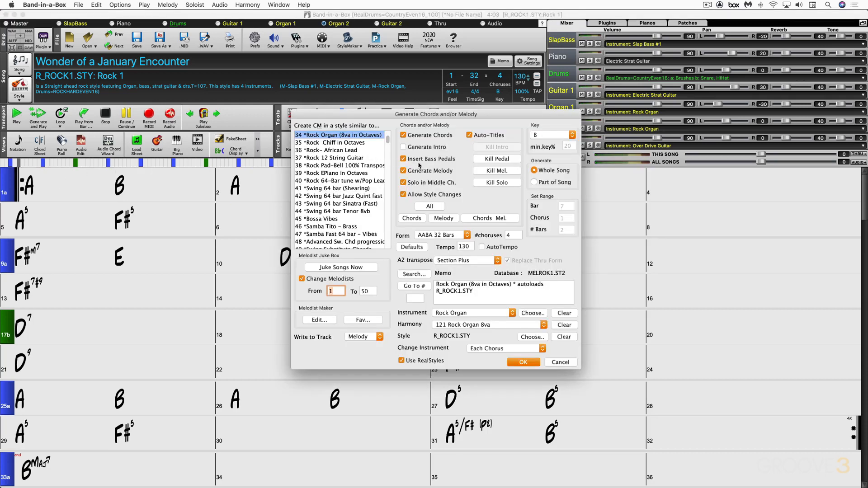
{"action": "left_click", "coordinate": [495, 171]}
{"action": "left_click", "coordinate": [449, 276]}
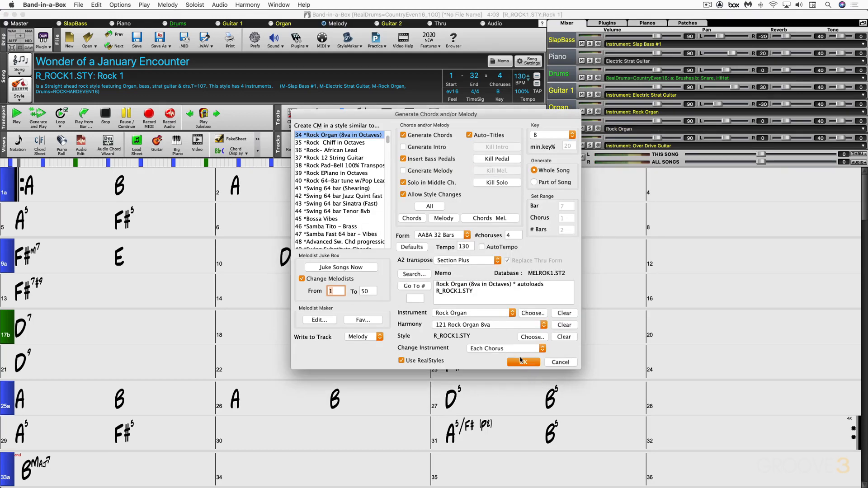
{"action": "left_click", "coordinate": [560, 362]}
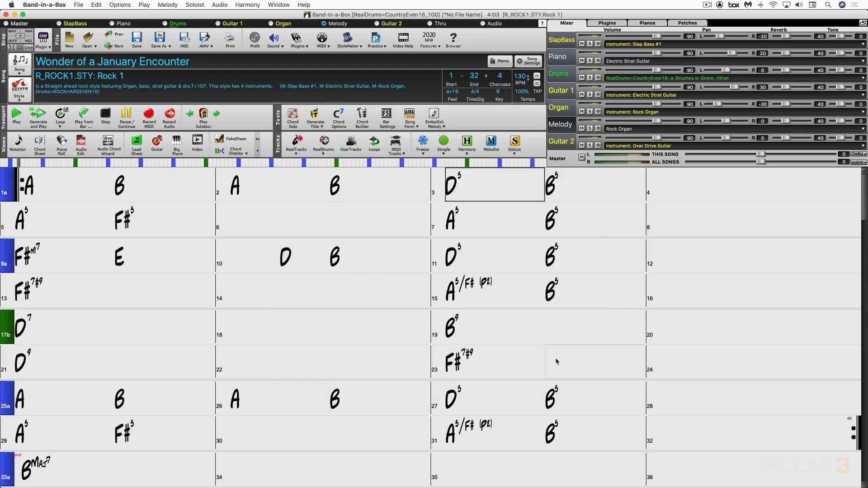
Play the song's opening bars to hear the backing without the melody, and stop playback.
{"action": "key", "text": "space"}
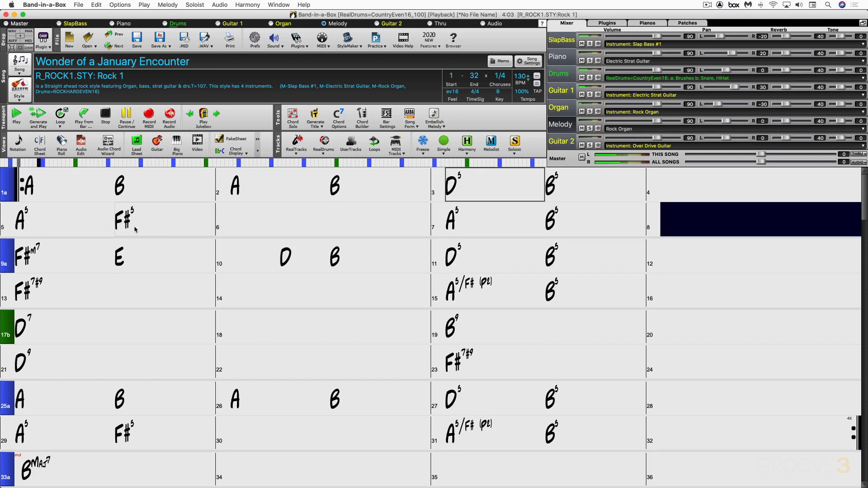
{"action": "key", "text": "Escape"}
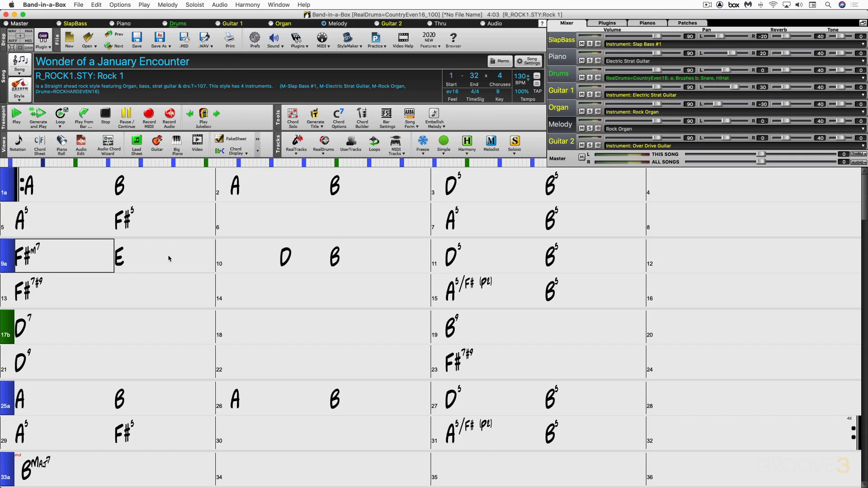
Reopen the chord and melody generator for the current song.
{"action": "key", "text": "shift+F5"}
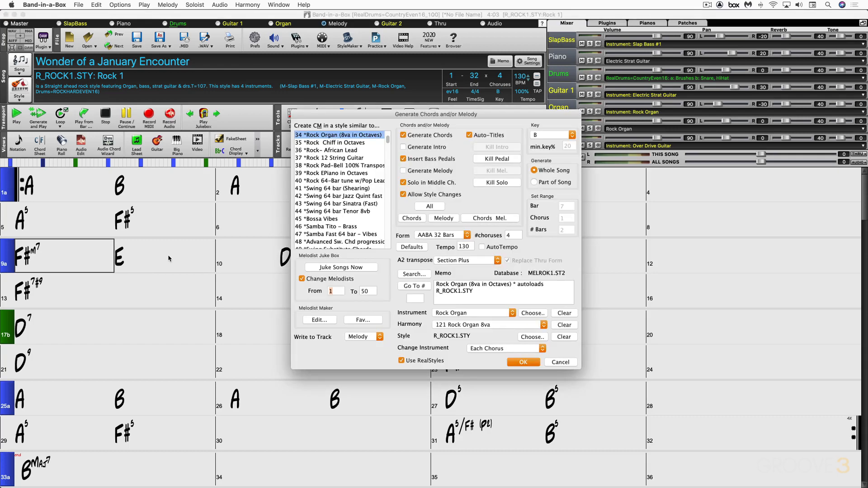